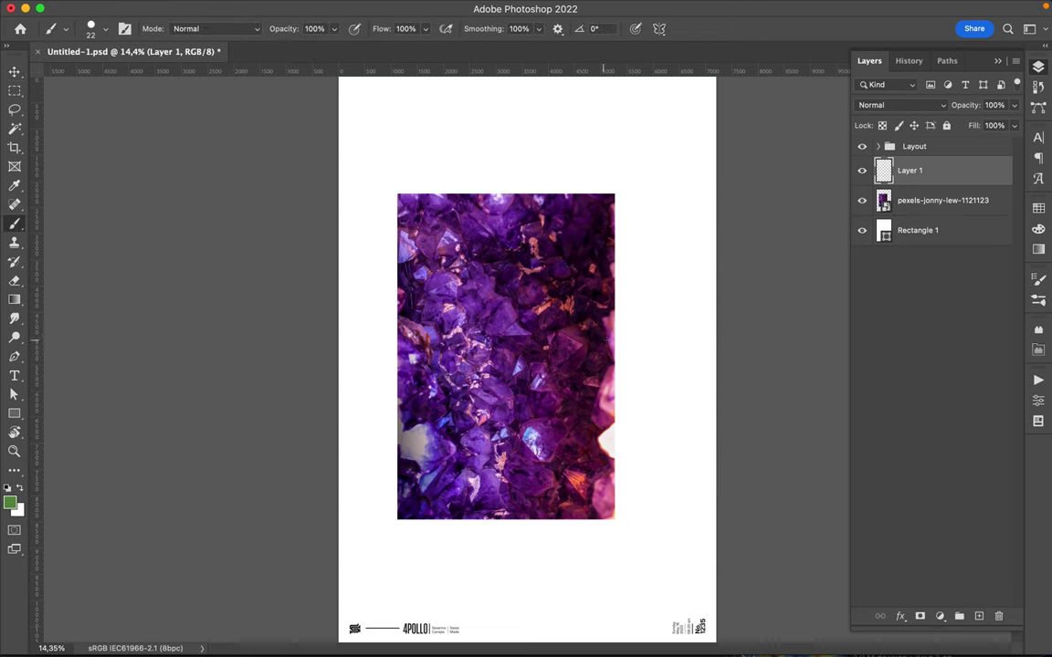
Set a 9 px Hard Round brush and sketch teal outline lines around the amethyst photo
{"action": "right_click", "coordinate": [548, 217]}
{"action": "left_click_drag", "start_coordinate": [625, 253], "coordinate": [620, 253]}
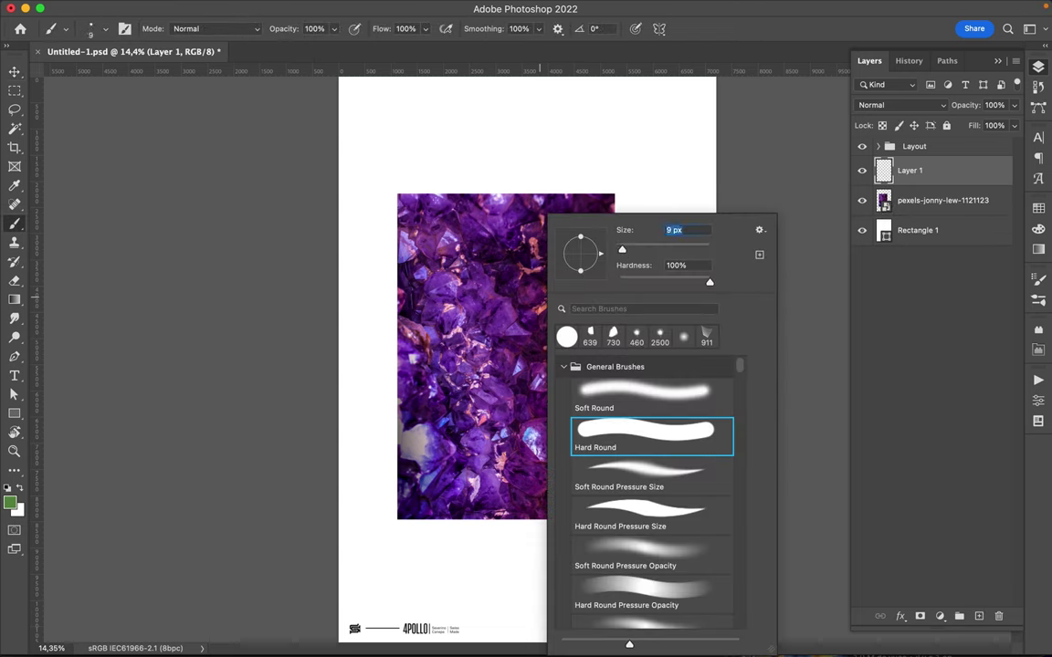
{"action": "mouse_move", "coordinate": [397, 194]}
{"action": "left_mouse_down"}
{"action": "mouse_move", "coordinate": [447, 192]}
{"action": "mouse_move", "coordinate": [616, 509]}
{"action": "left_mouse_up"}
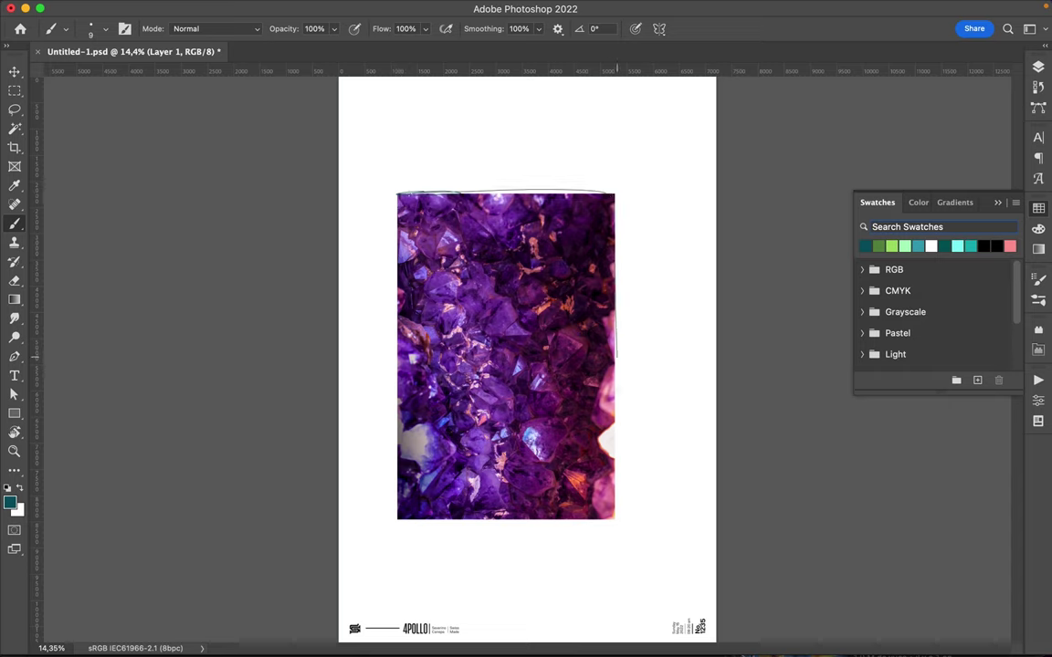
{"action": "left_click_drag", "start_coordinate": [613, 518], "coordinate": [394, 196]}
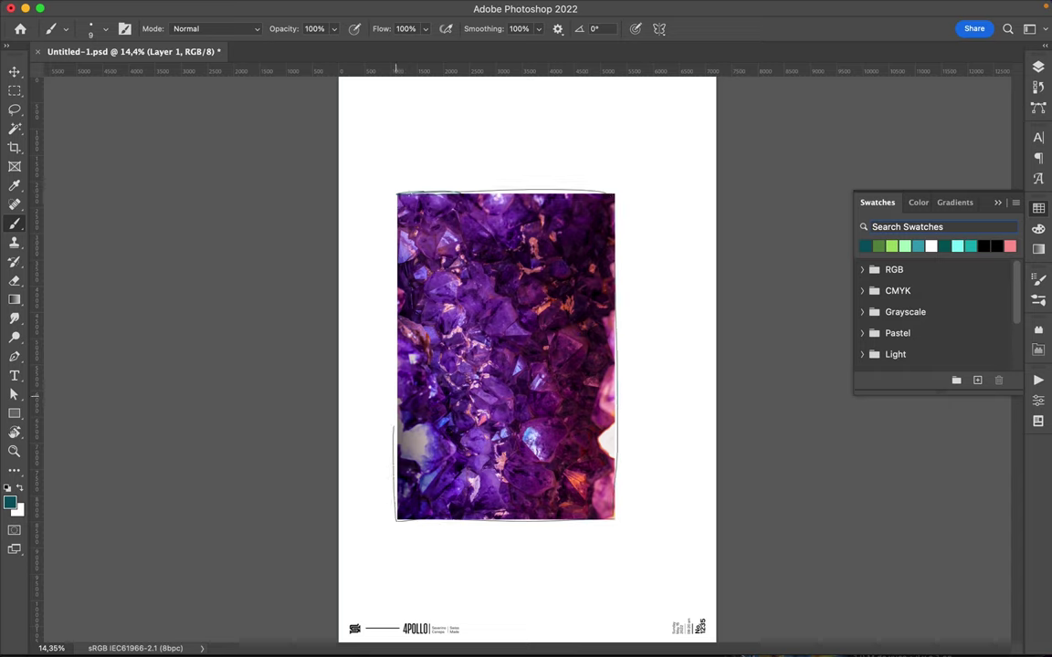
{"action": "left_click_drag", "start_coordinate": [407, 516], "coordinate": [395, 194]}
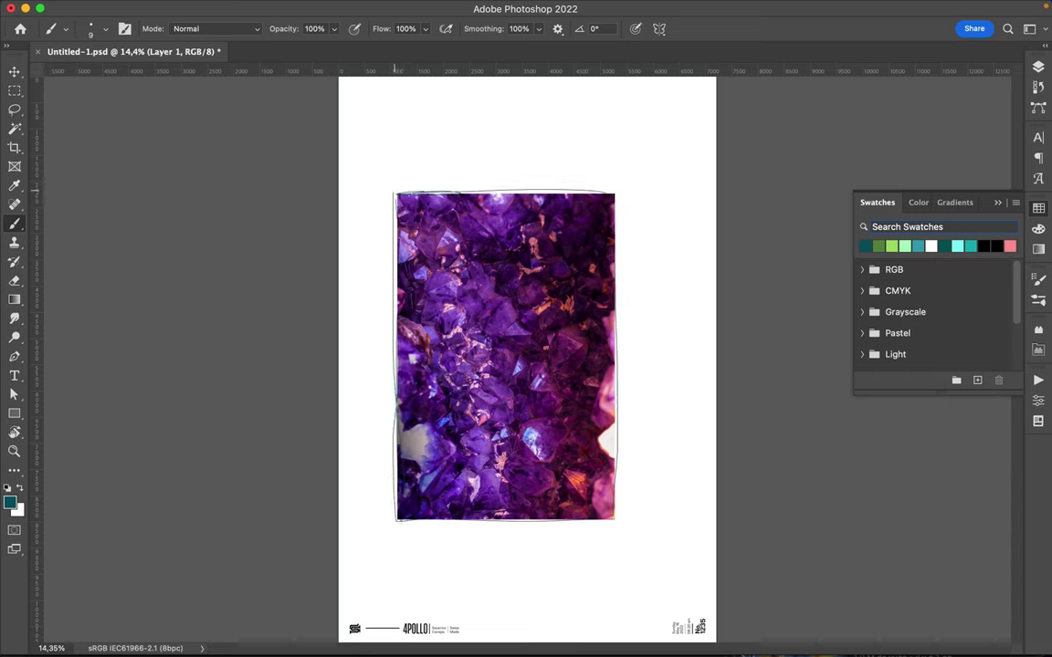
{"action": "left_click_drag", "start_coordinate": [616, 193], "coordinate": [614, 476]}
{"action": "left_click_drag", "start_coordinate": [616, 522], "coordinate": [397, 524]}
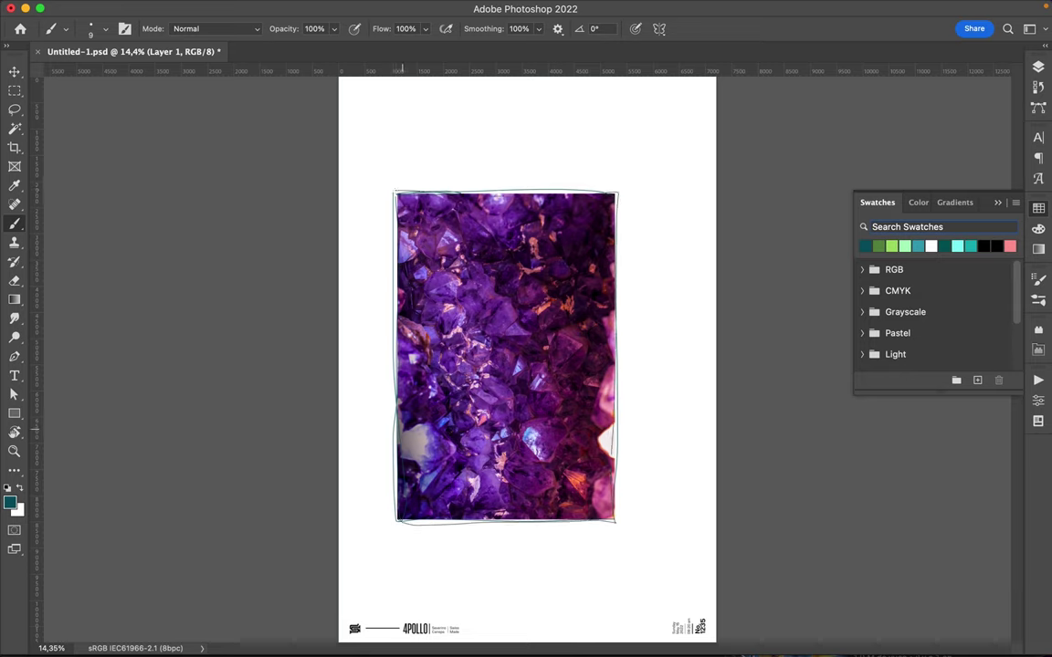
{"action": "mouse_move", "coordinate": [398, 192]}
{"action": "left_mouse_down"}
{"action": "mouse_move", "coordinate": [613, 192]}
{"action": "mouse_move", "coordinate": [617, 464]}
{"action": "mouse_move", "coordinate": [603, 524]}
{"action": "mouse_move", "coordinate": [396, 511]}
{"action": "mouse_move", "coordinate": [393, 216]}
{"action": "left_mouse_up"}
{"action": "mouse_move", "coordinate": [395, 276]}
{"action": "left_mouse_down"}
{"action": "mouse_move", "coordinate": [392, 189]}
{"action": "mouse_move", "coordinate": [548, 190]}
{"action": "mouse_move", "coordinate": [620, 292]}
{"action": "mouse_move", "coordinate": [621, 387]}
{"action": "left_mouse_up"}
Sketch a loop and a hatched block beside the photo's top-right corner
{"action": "mouse_move", "coordinate": [617, 190]}
{"action": "left_mouse_down"}
{"action": "mouse_move", "coordinate": [642, 193]}
{"action": "mouse_move", "coordinate": [648, 272]}
{"action": "mouse_move", "coordinate": [619, 271]}
{"action": "left_mouse_up"}
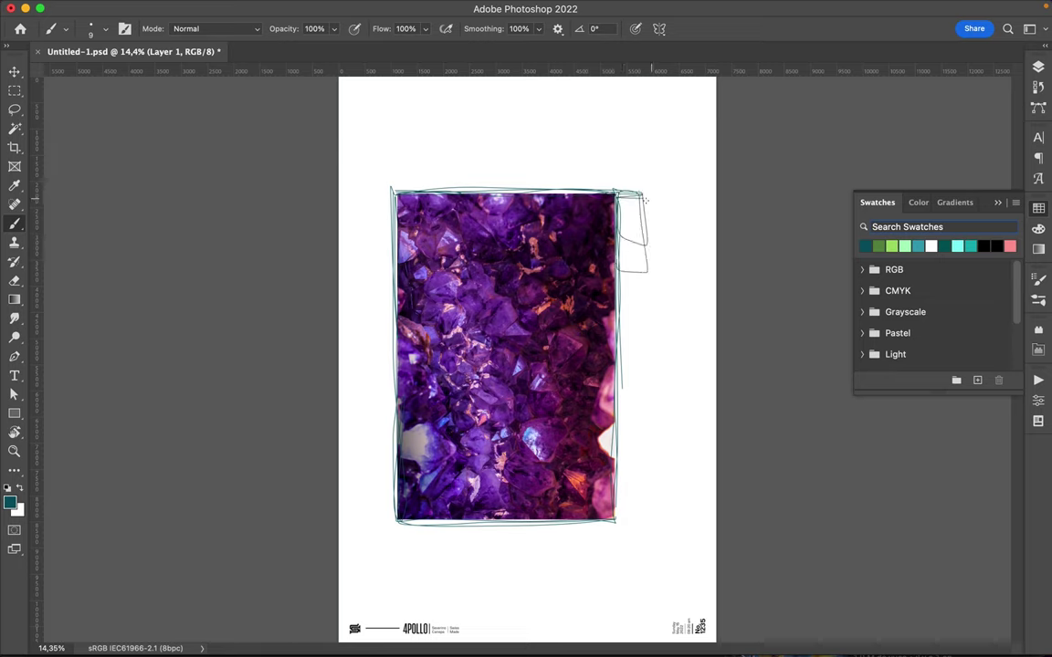
{"action": "mouse_move", "coordinate": [639, 209]}
{"action": "left_mouse_down"}
{"action": "mouse_move", "coordinate": [648, 221]}
{"action": "mouse_move", "coordinate": [619, 228]}
{"action": "mouse_move", "coordinate": [648, 236]}
{"action": "mouse_move", "coordinate": [609, 235]}
{"action": "mouse_move", "coordinate": [622, 271]}
{"action": "left_mouse_up"}
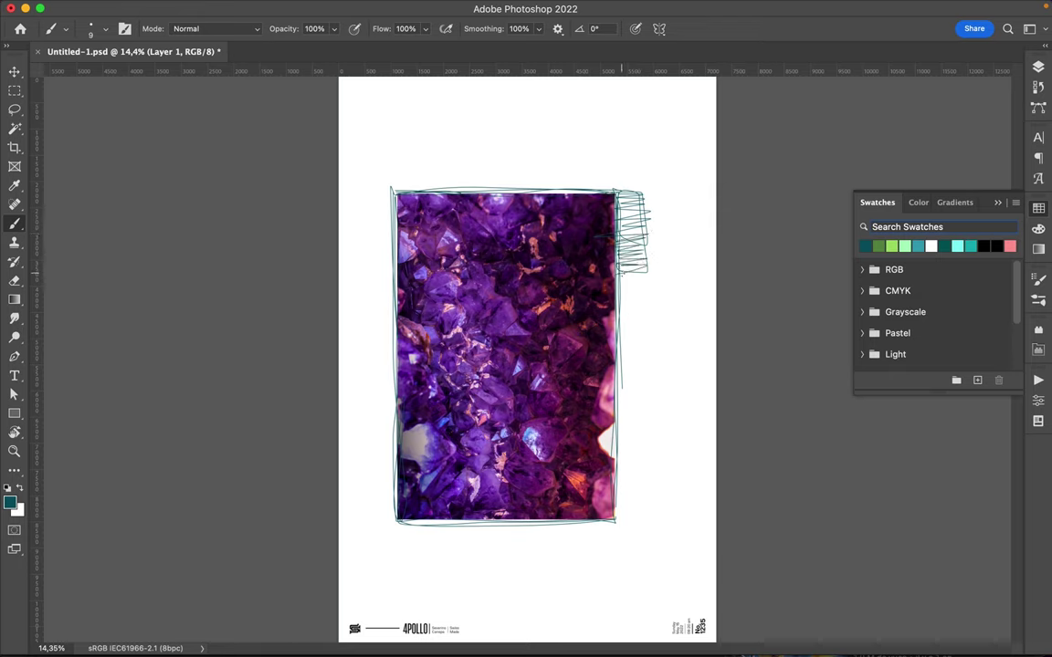
{"action": "left_click_drag", "start_coordinate": [618, 189], "coordinate": [648, 196]}
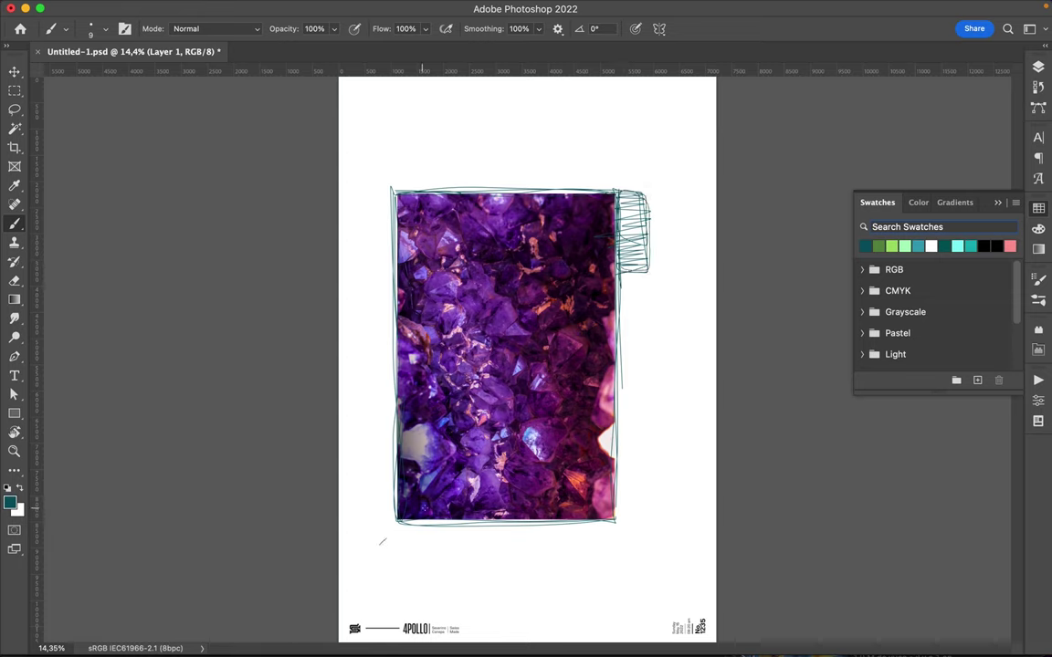
Undo the last X stroke and draw a teal squiggle right of the photo
{"action": "key", "text": "ctrl+z"}
{"action": "scroll", "coordinate": [514, 343], "scroll_direction": "up", "scroll_amount": 2}
{"action": "scroll", "coordinate": [411, 329], "scroll_direction": "up", "scroll_amount": 2}
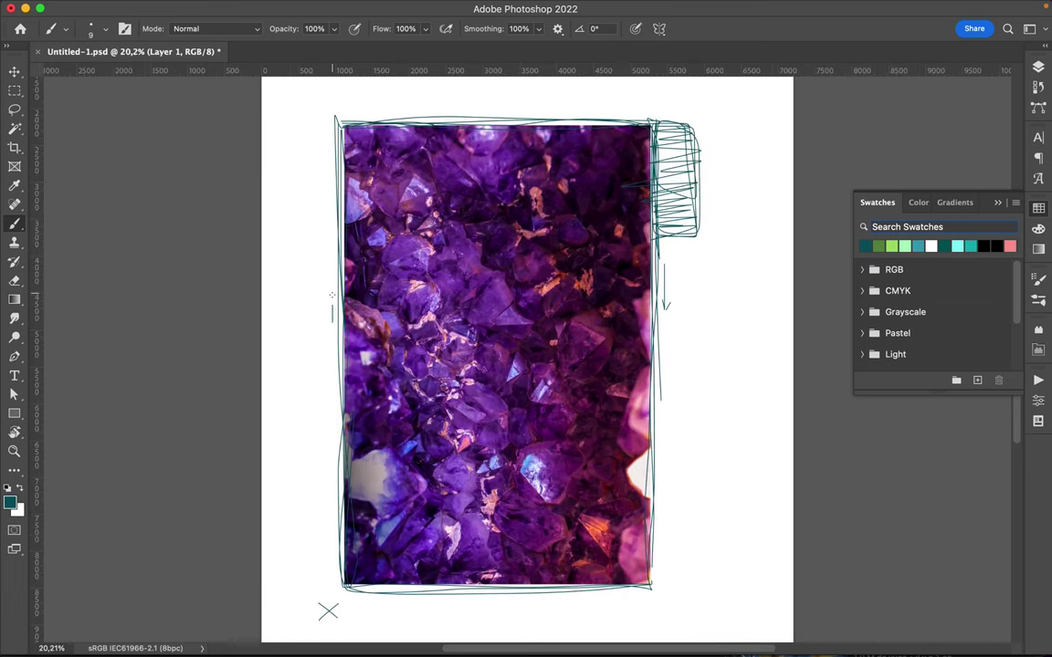
{"action": "left_click_drag", "start_coordinate": [786, 202], "coordinate": [727, 220]}
{"action": "scroll", "coordinate": [527, 355], "scroll_direction": "down", "scroll_amount": 2}
{"action": "scroll", "coordinate": [360, 180], "scroll_direction": "down", "scroll_amount": 1}
Scribble dense teal zigzag lines along the poster's top edge
{"action": "mouse_move", "coordinate": [325, 108]}
{"action": "left_mouse_down"}
{"action": "mouse_move", "coordinate": [630, 117]}
{"action": "mouse_move", "coordinate": [321, 108]}
{"action": "left_mouse_up"}
{"action": "left_click_drag", "start_coordinate": [681, 195], "coordinate": [356, 114]}
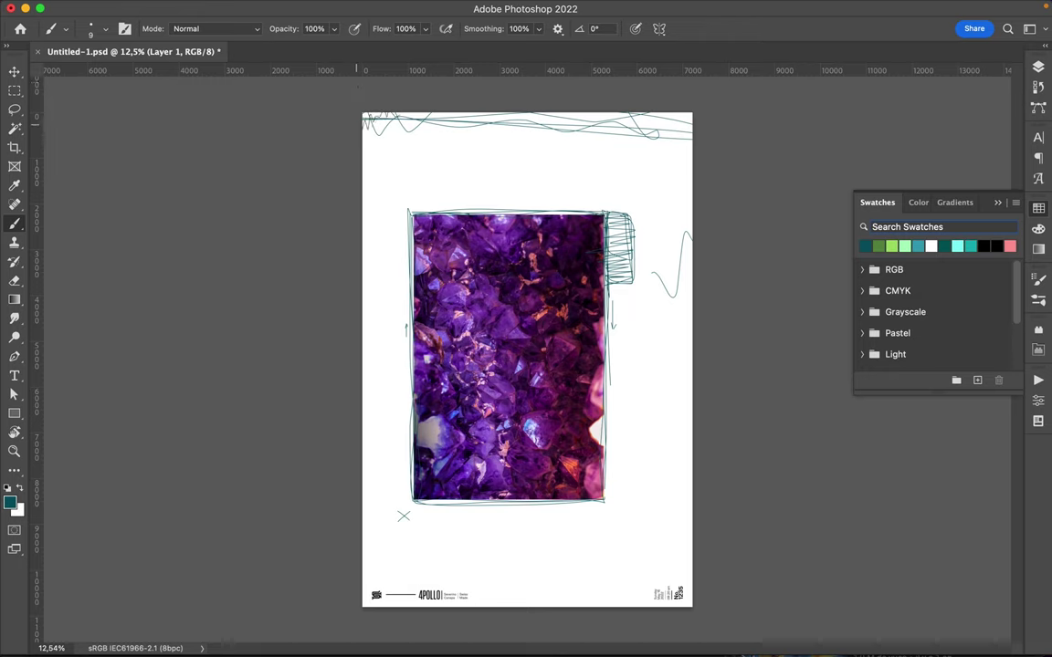
{"action": "left_click_drag", "start_coordinate": [356, 109], "coordinate": [406, 105]}
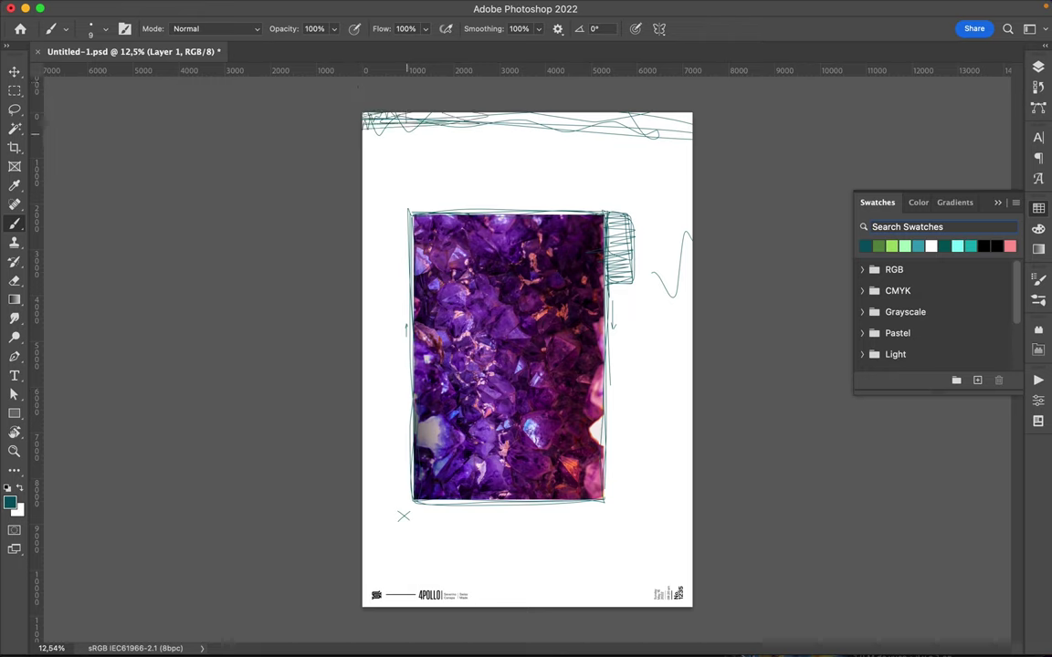
{"action": "left_click_drag", "start_coordinate": [647, 119], "coordinate": [532, 89]}
{"action": "mouse_move", "coordinate": [580, 114]}
{"action": "left_mouse_down"}
{"action": "mouse_move", "coordinate": [567, 128]}
{"action": "mouse_move", "coordinate": [655, 135]}
{"action": "left_mouse_up"}
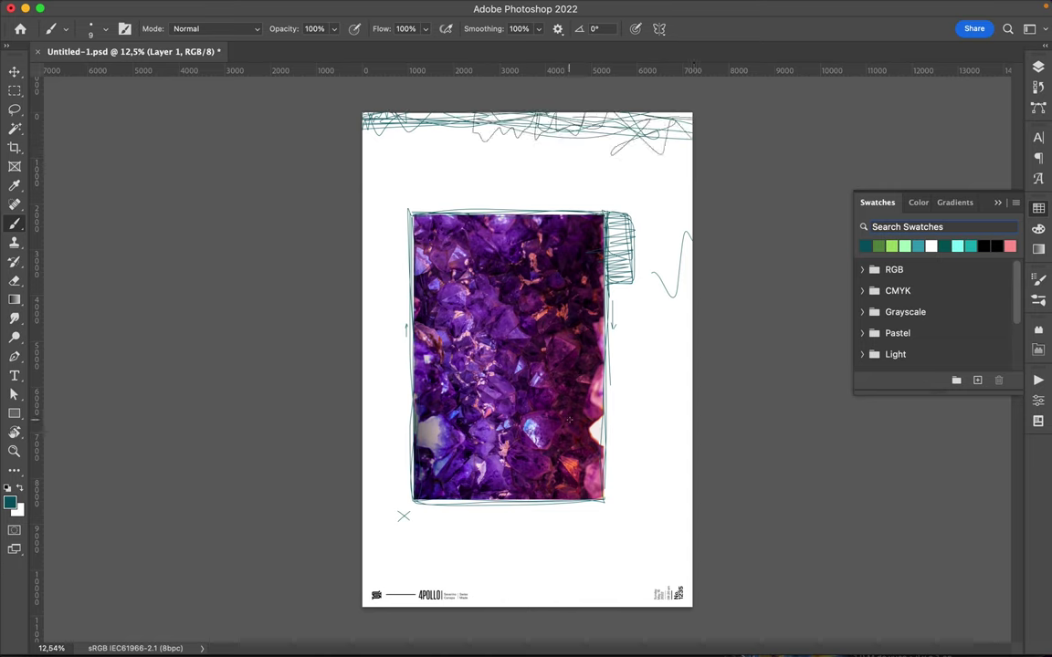
{"action": "right_click", "coordinate": [568, 419]}
{"action": "scroll", "coordinate": [675, 438], "scroll_direction": "down", "scroll_amount": 2}
Switch to the 32 px Moist Wedge marker brush and add rough strokes around the photo's bottom-right corner
{"action": "left_click", "coordinate": [593, 426]}
{"action": "left_click", "coordinate": [675, 479]}
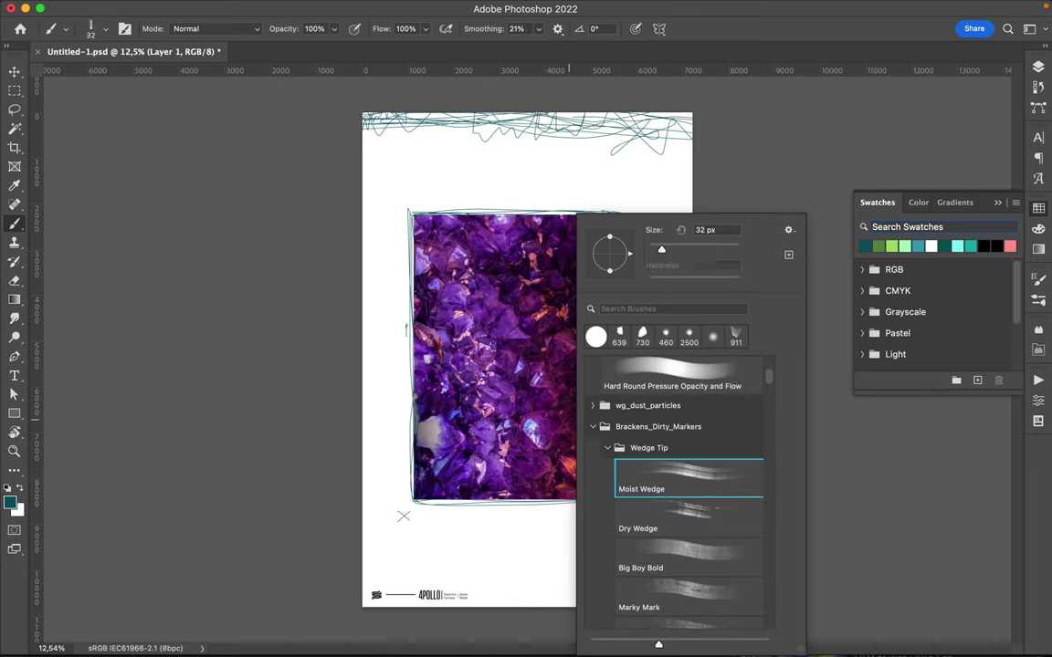
{"action": "left_click", "coordinate": [447, 198]}
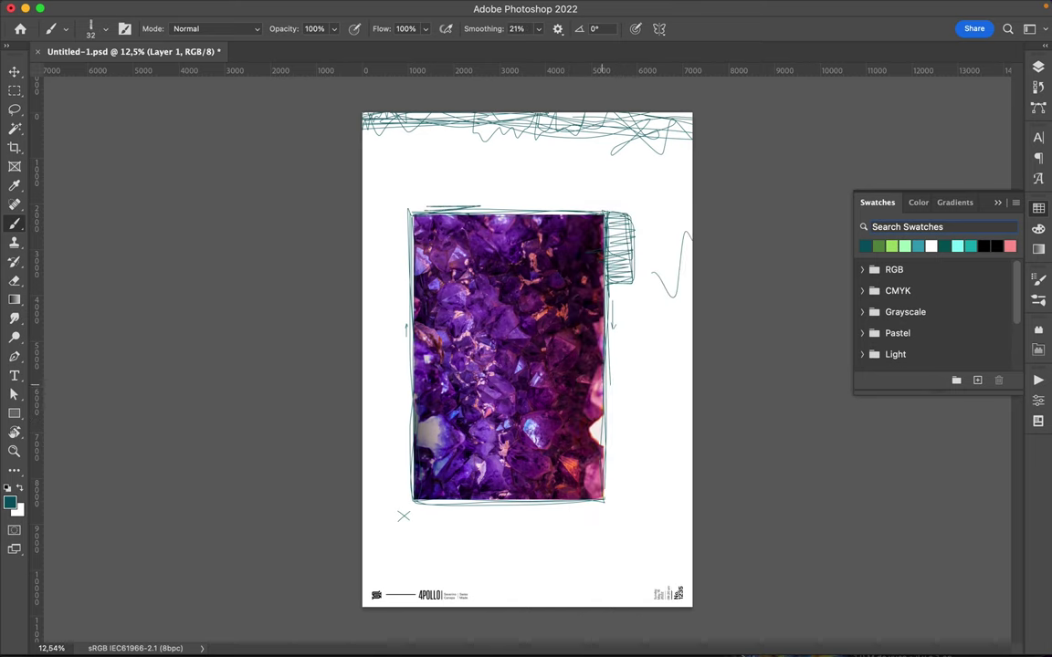
{"action": "left_click_drag", "start_coordinate": [587, 490], "coordinate": [603, 470]}
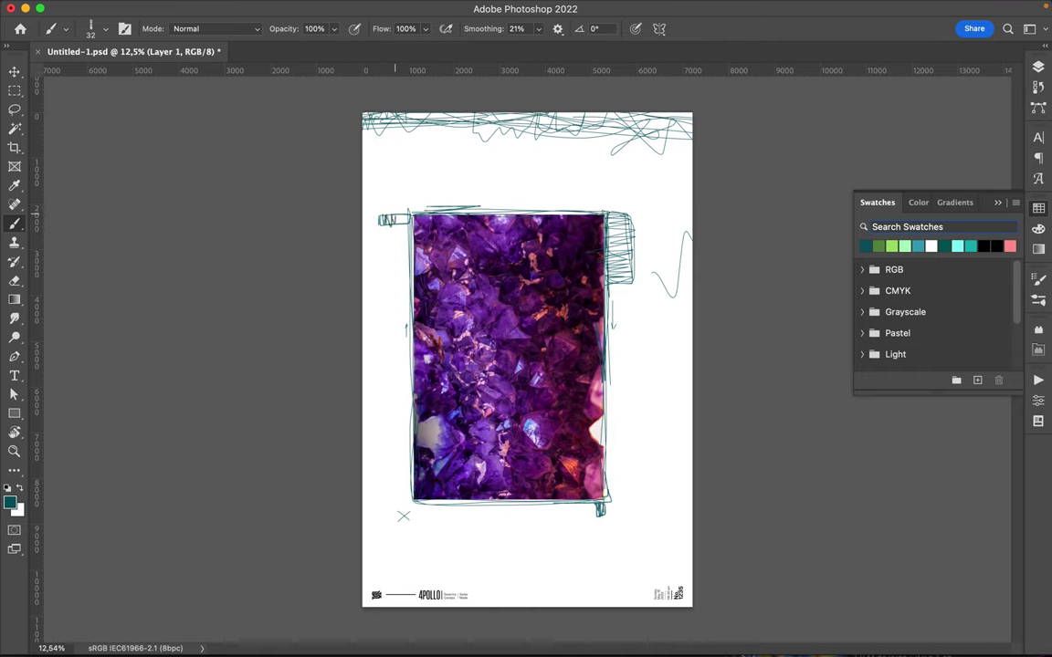
{"action": "left_click_drag", "start_coordinate": [539, 508], "coordinate": [575, 509]}
Add a new layer above the pexels-jonny-lew photo layer and set the paint colour to light green
{"action": "left_click", "coordinate": [1038, 208]}
{"action": "left_click", "coordinate": [903, 264]}
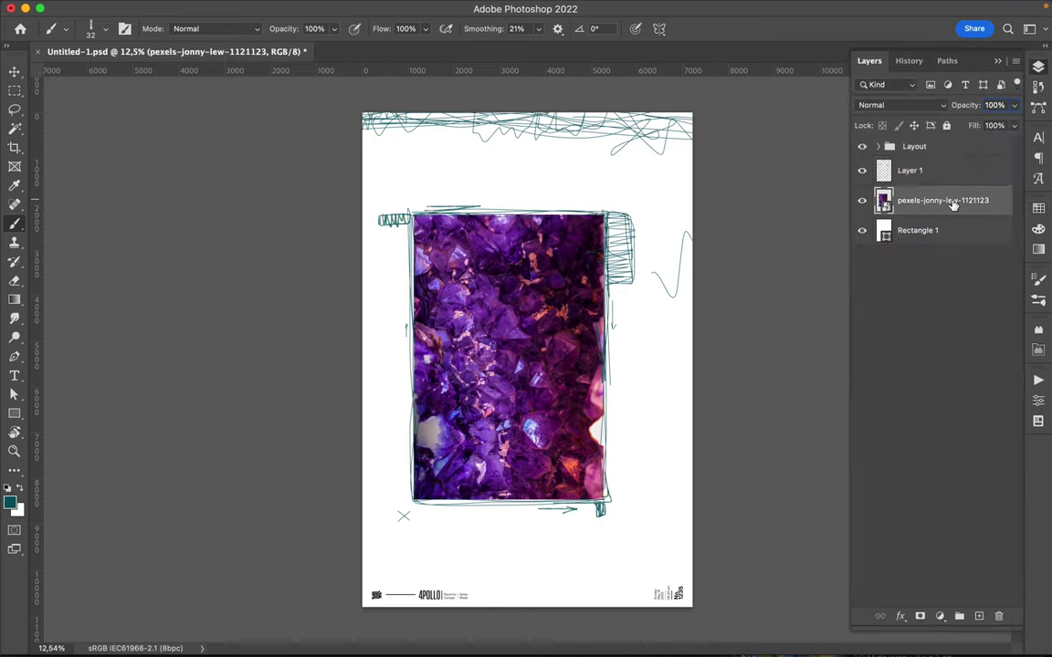
{"action": "left_click", "coordinate": [867, 208]}
{"action": "left_click", "coordinate": [1038, 208]}
{"action": "left_click", "coordinate": [904, 245]}
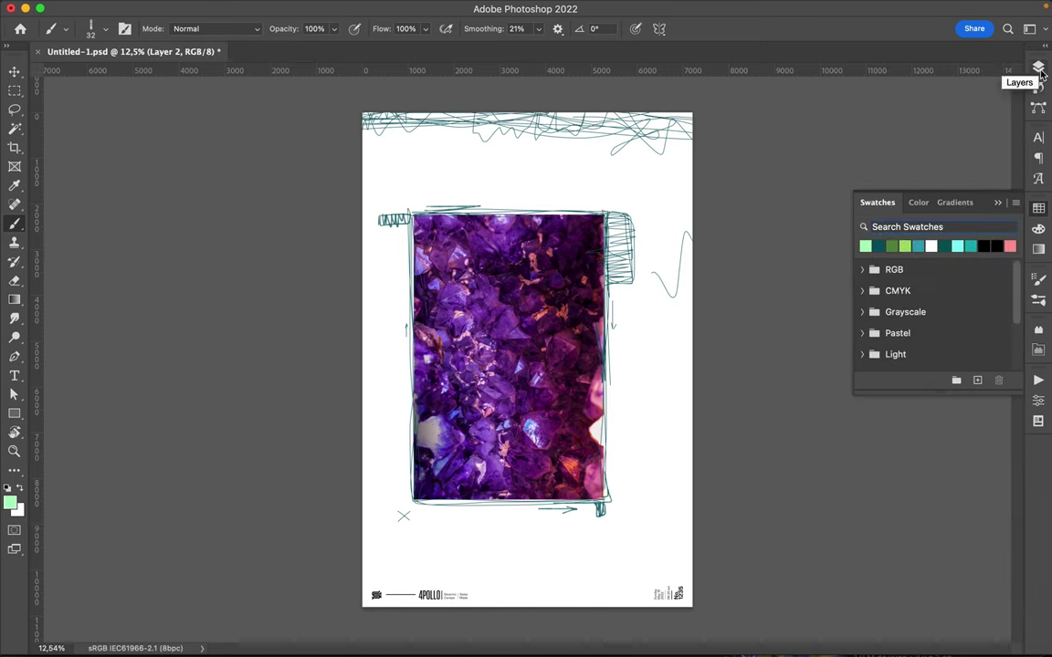
With a large Hard Round brush, paint broad light-green strokes on the photo's right, left and bottom edges
{"action": "right_click", "coordinate": [669, 370]}
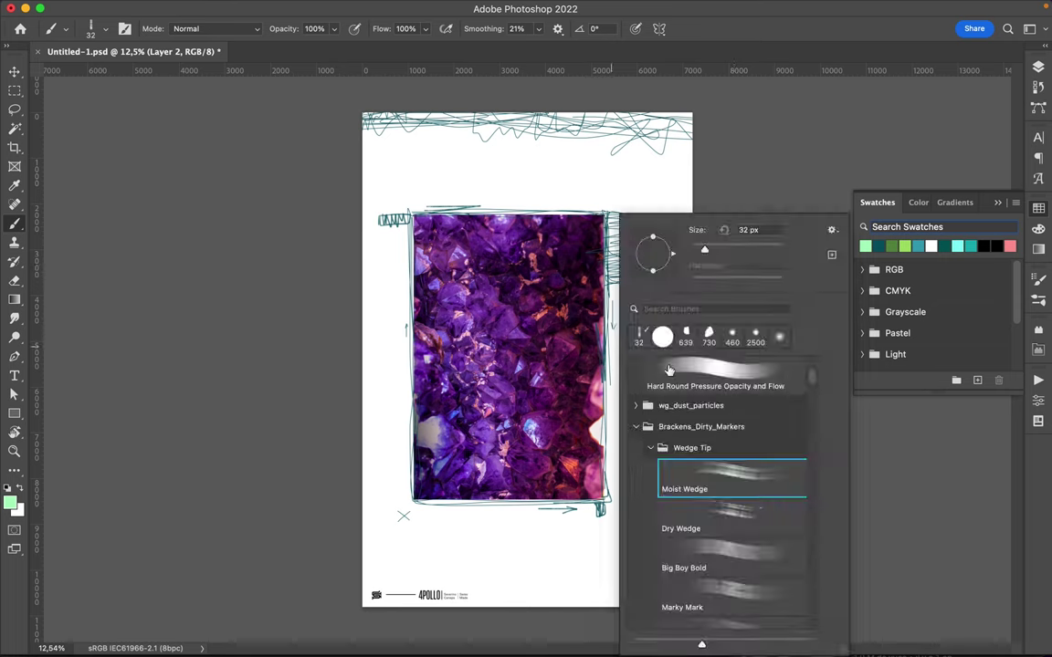
{"action": "scroll", "coordinate": [669, 370], "scroll_direction": "up", "scroll_amount": 10}
{"action": "left_click", "coordinate": [698, 441]}
{"action": "left_click_drag", "start_coordinate": [607, 294], "coordinate": [607, 368]}
{"action": "left_click_drag", "start_coordinate": [404, 368], "coordinate": [428, 454]}
{"action": "left_click_drag", "start_coordinate": [479, 507], "coordinate": [616, 462]}
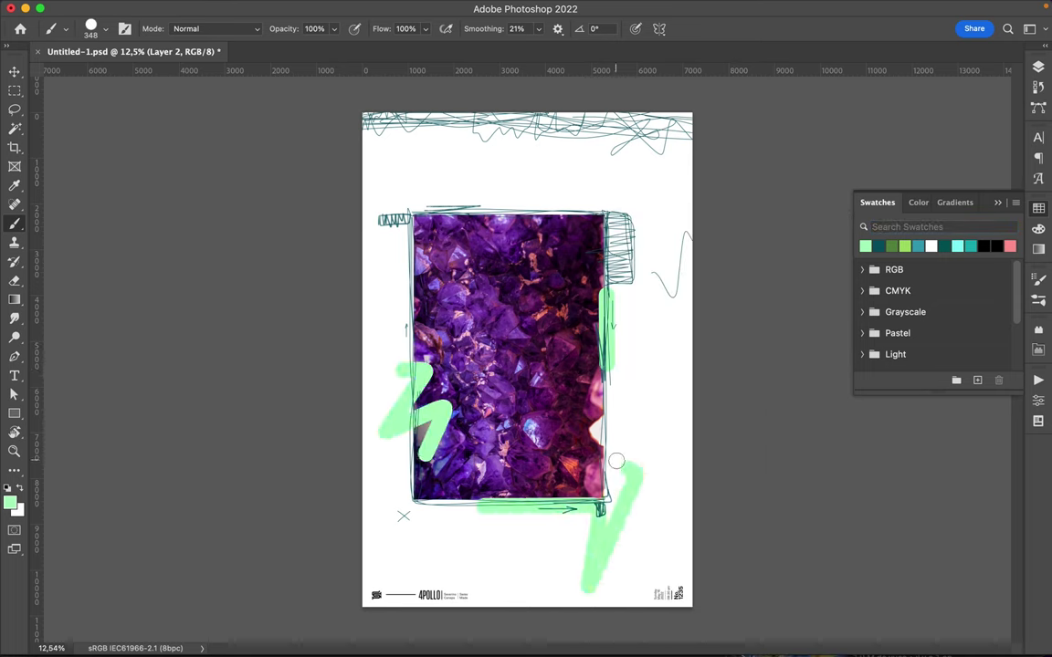
Paint a green band and short strokes at the poster's top and left, undoing the upper-right stroke
{"action": "left_click_drag", "start_coordinate": [360, 124], "coordinate": [461, 124]}
{"action": "left_click_drag", "start_coordinate": [594, 119], "coordinate": [595, 148]}
{"action": "left_click", "coordinate": [365, 233]}
{"action": "left_click_drag", "start_coordinate": [677, 178], "coordinate": [614, 315]}
{"action": "key", "text": "ctrl+z"}
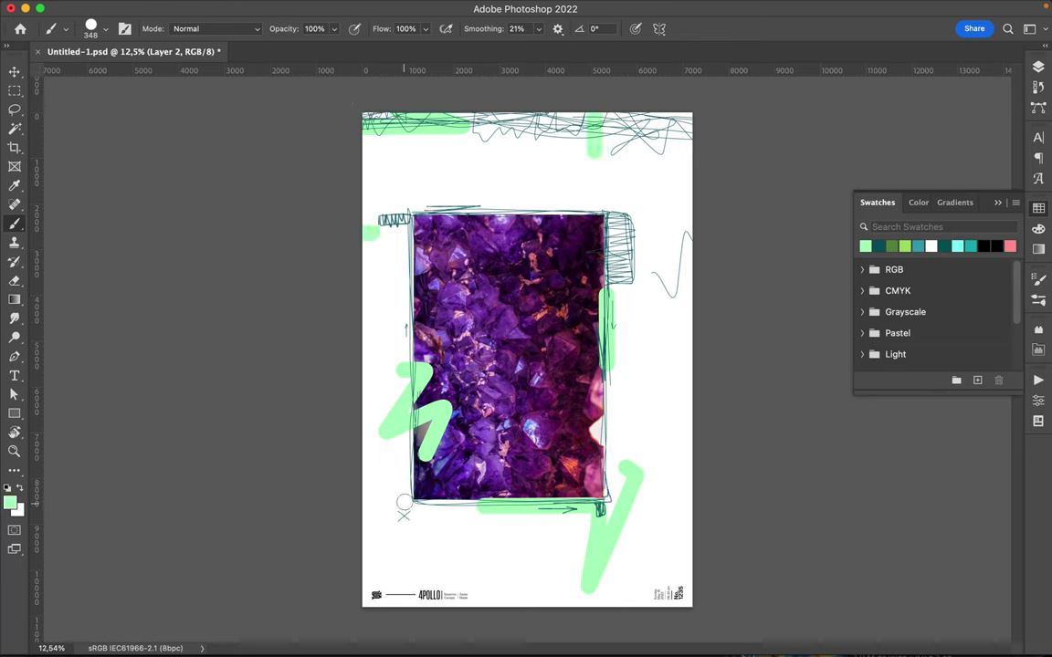
{"action": "left_click_drag", "start_coordinate": [402, 502], "coordinate": [410, 516]}
Switch the paint colour to a darker green and enlarge the brush to 1400 px
{"action": "right_click", "coordinate": [575, 208]}
{"action": "key", "text": "Escape"}
{"action": "left_click", "coordinate": [891, 246]}
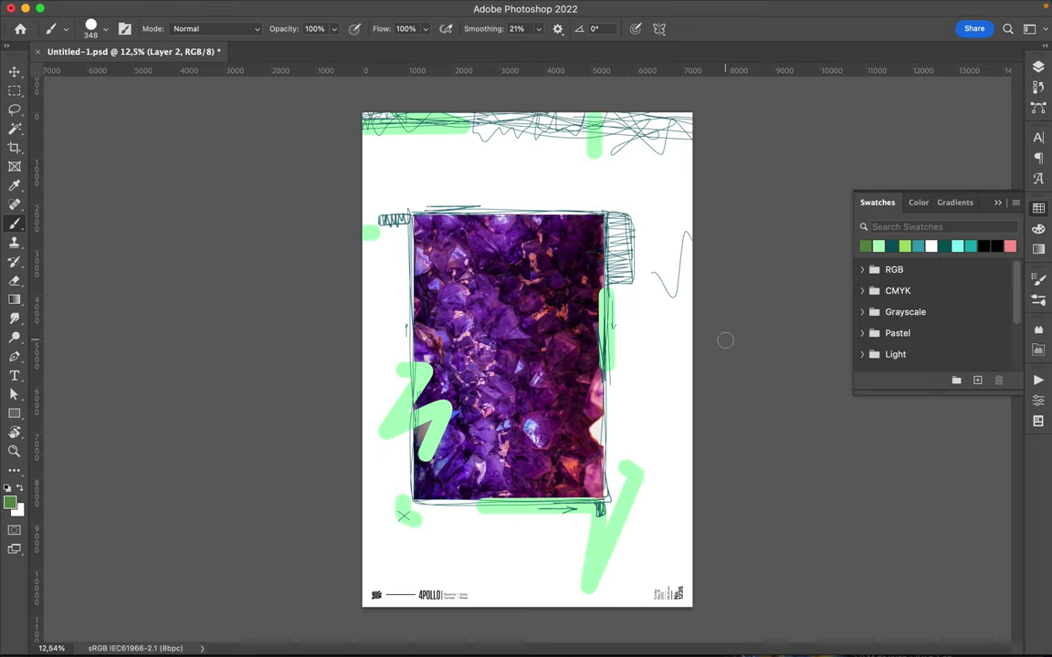
{"action": "right_click", "coordinate": [548, 406]}
{"action": "left_click_drag", "start_coordinate": [680, 250], "coordinate": [704, 253]}
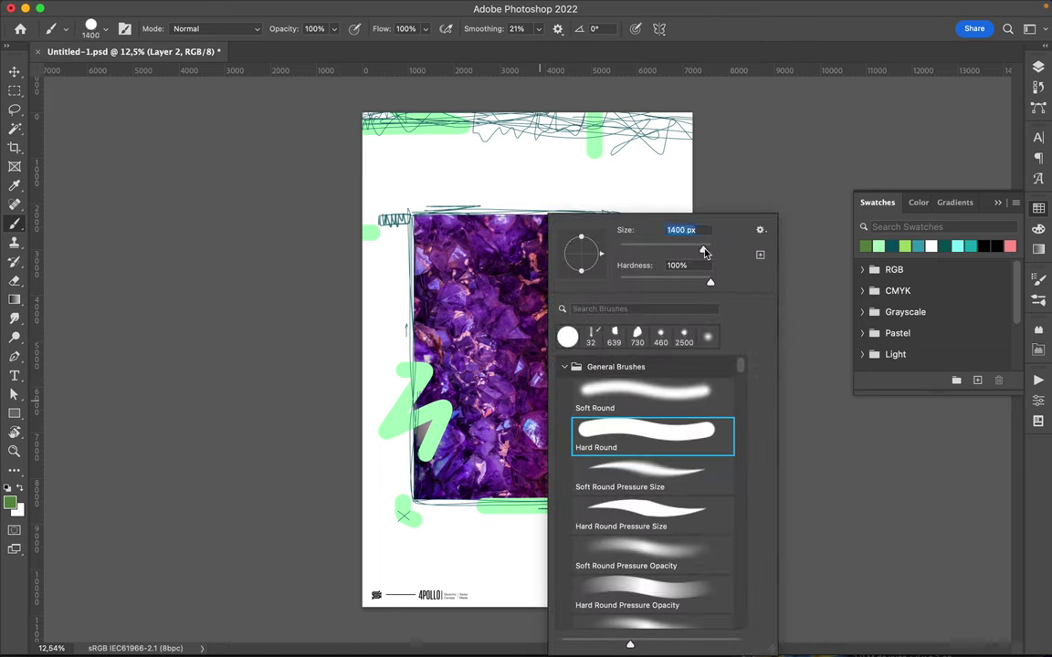
Undo the stray dab, add a layer above Rectangle 1, and paint three dark green blobs around the photo
{"action": "left_click", "coordinate": [411, 338]}
{"action": "key", "text": "ctrl+z"}
{"action": "left_click", "coordinate": [1038, 67]}
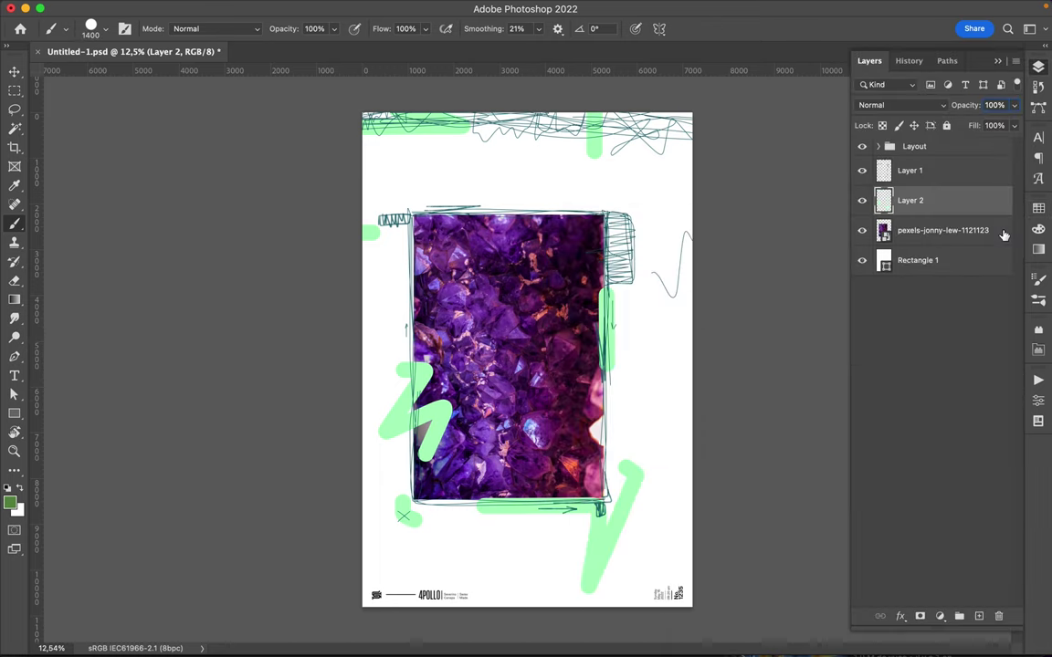
{"action": "left_click", "coordinate": [917, 260]}
{"action": "left_click", "coordinate": [979, 616]}
{"action": "left_click", "coordinate": [580, 401]}
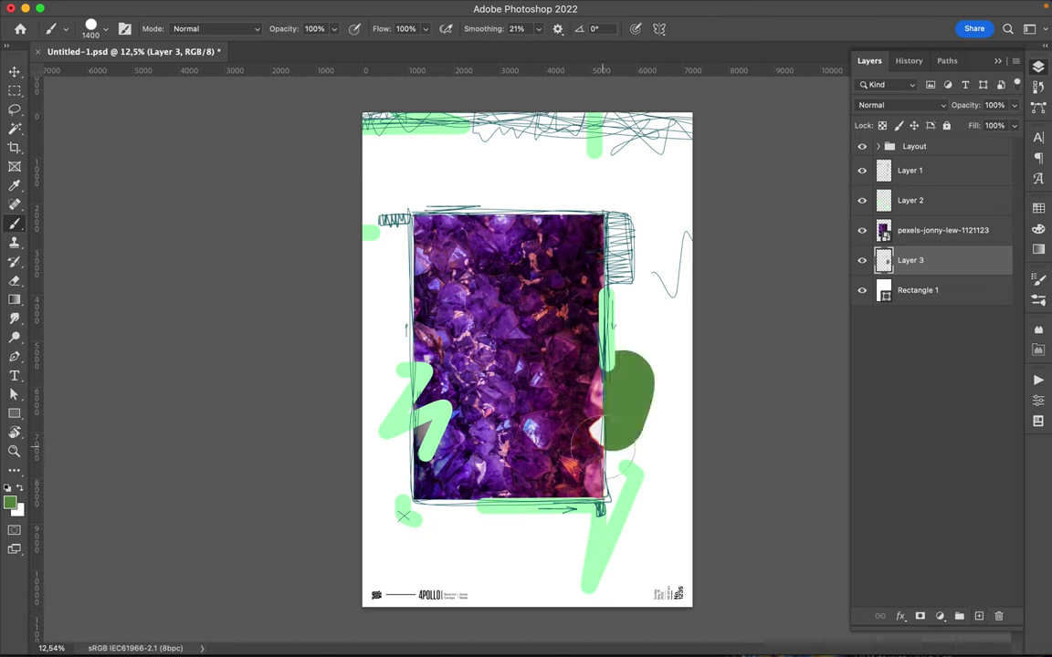
{"action": "left_click", "coordinate": [431, 481]}
{"action": "left_click", "coordinate": [534, 194]}
Set the brush to 7 px and scribble fine dark lines along the photo's left edge and top
{"action": "right_click", "coordinate": [618, 201]}
{"action": "type", "text": "7"}
{"action": "key", "text": "Return"}
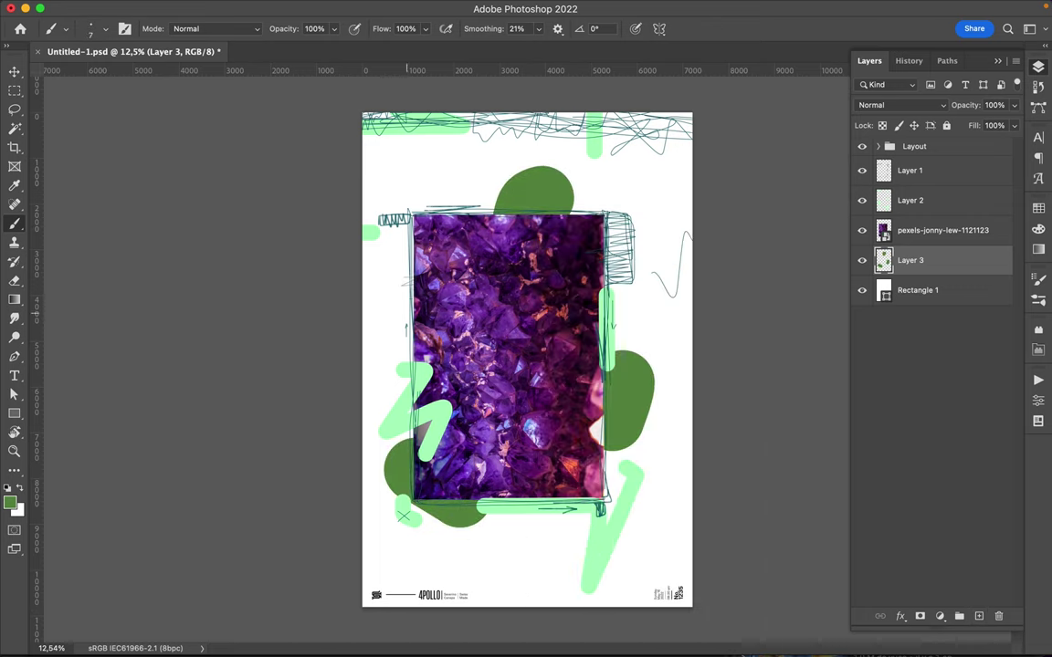
{"action": "left_click_drag", "start_coordinate": [402, 293], "coordinate": [403, 299]}
{"action": "mouse_move", "coordinate": [646, 205]}
{"action": "left_mouse_down"}
{"action": "mouse_move", "coordinate": [585, 164]}
{"action": "mouse_move", "coordinate": [578, 200]}
{"action": "left_mouse_up"}
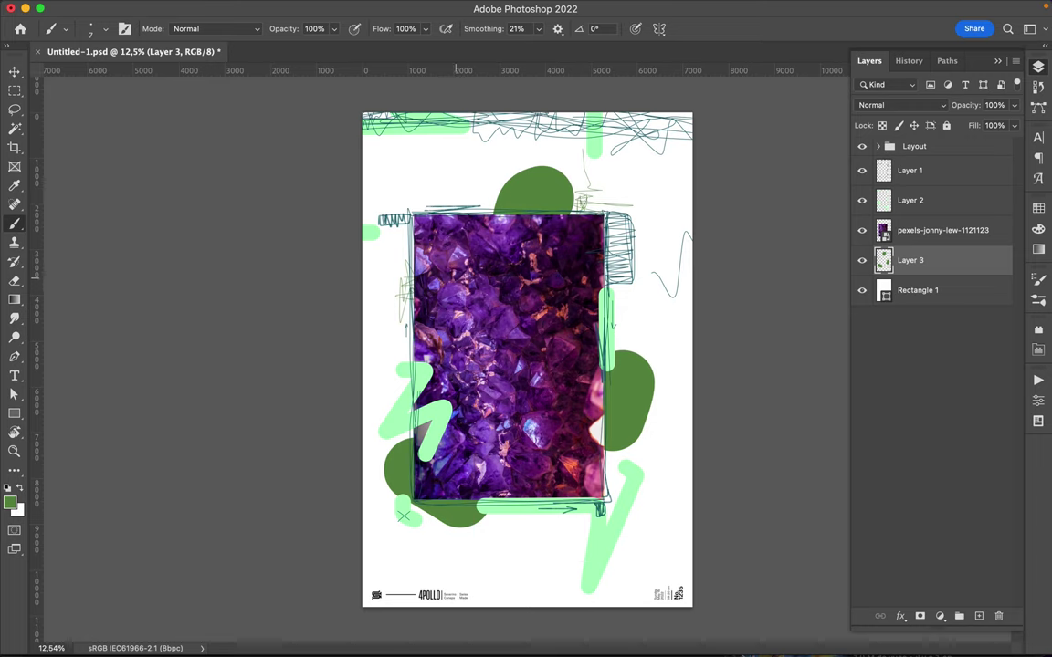
Choose the Dry Wedge brush and add a new empty layer at the top of the stack
{"action": "left_click", "coordinate": [1038, 207]}
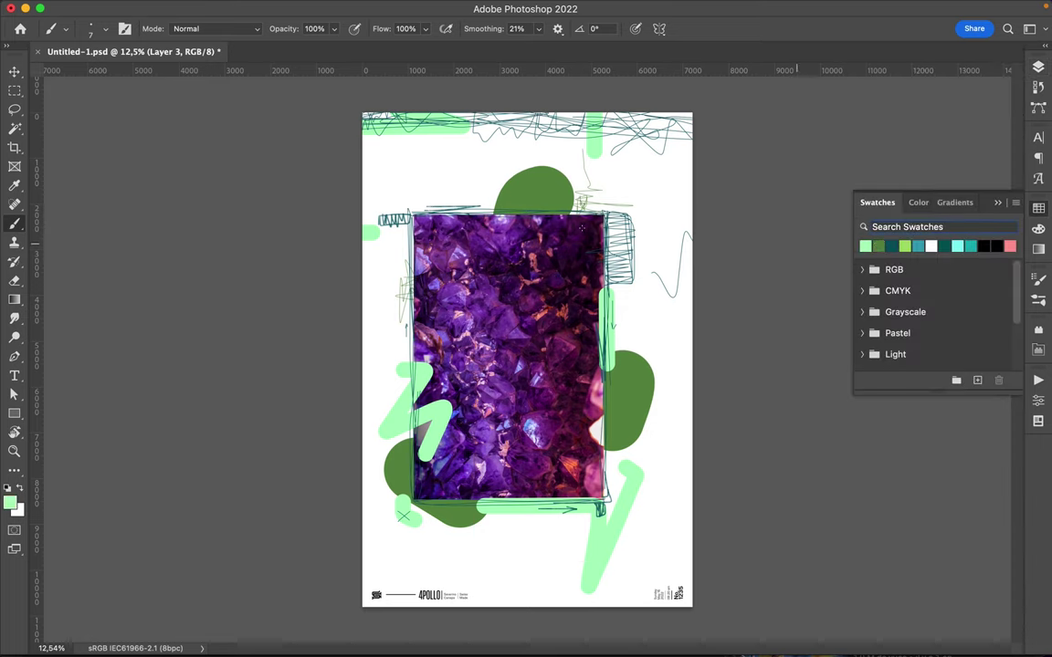
{"action": "right_click", "coordinate": [581, 228]}
{"action": "scroll", "coordinate": [602, 425], "scroll_direction": "down", "scroll_amount": 5}
{"action": "scroll", "coordinate": [621, 416], "scroll_direction": "down", "scroll_amount": 2}
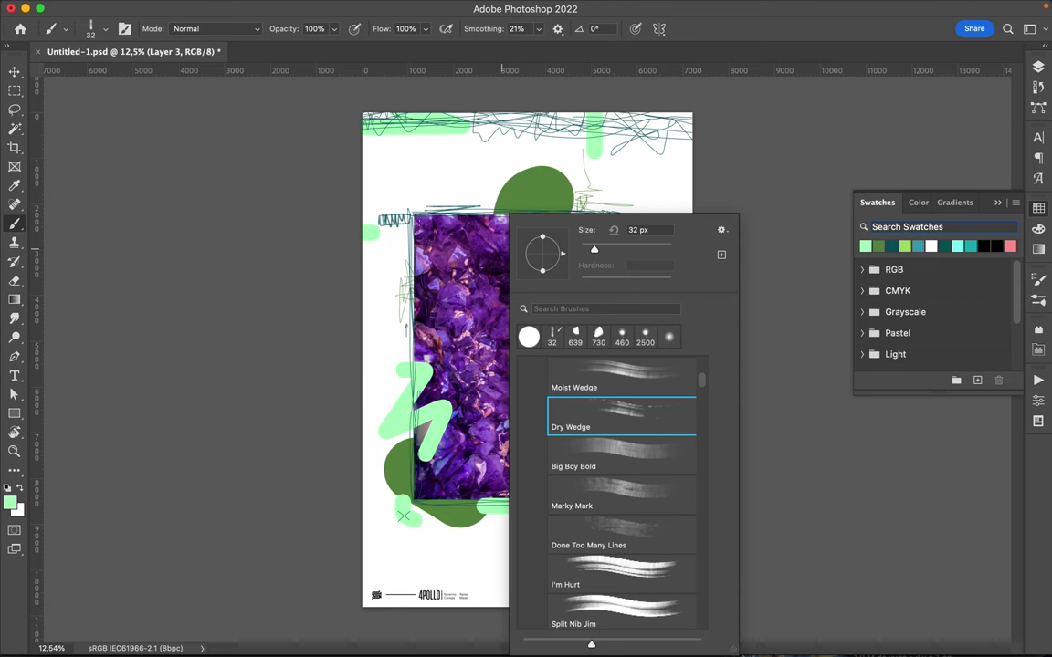
{"action": "key", "text": "Return"}
{"action": "left_click", "coordinate": [1038, 67]}
{"action": "left_click", "coordinate": [910, 171]}
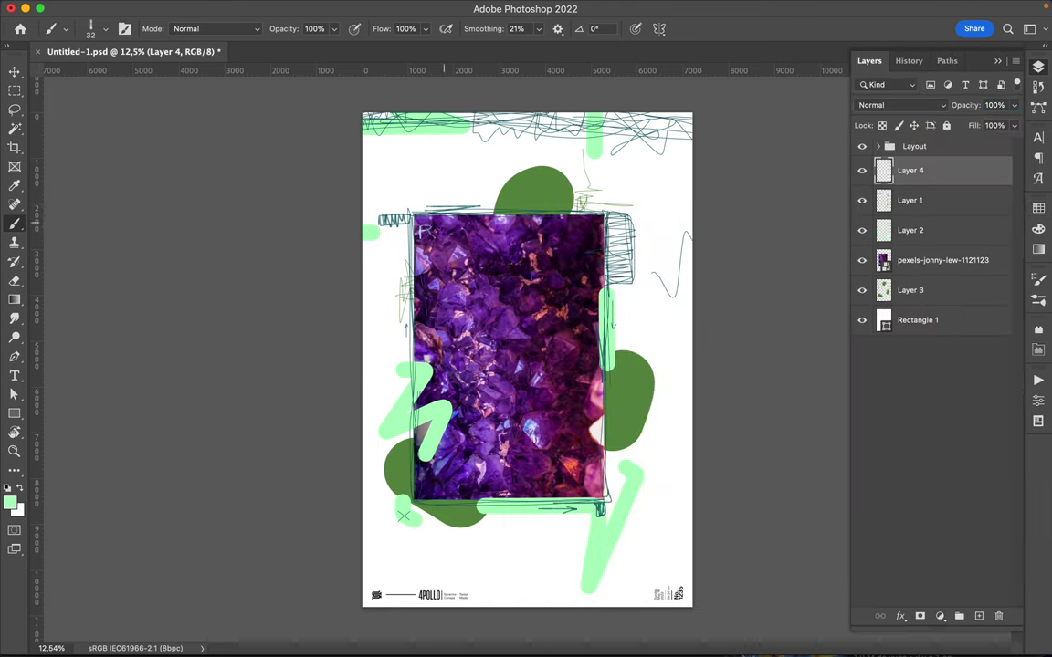
Hand-letter ROCK over the photo and draw a thin light box across its upper part
{"action": "left_click_drag", "start_coordinate": [471, 225], "coordinate": [476, 240]}
{"action": "mouse_move", "coordinate": [599, 447]}
{"action": "left_mouse_down"}
{"action": "mouse_move", "coordinate": [562, 488]}
{"action": "mouse_move", "coordinate": [582, 489]}
{"action": "left_mouse_up"}
{"action": "left_click_drag", "start_coordinate": [416, 324], "coordinate": [603, 324]}
{"action": "left_click_drag", "start_coordinate": [598, 224], "coordinate": [426, 321]}
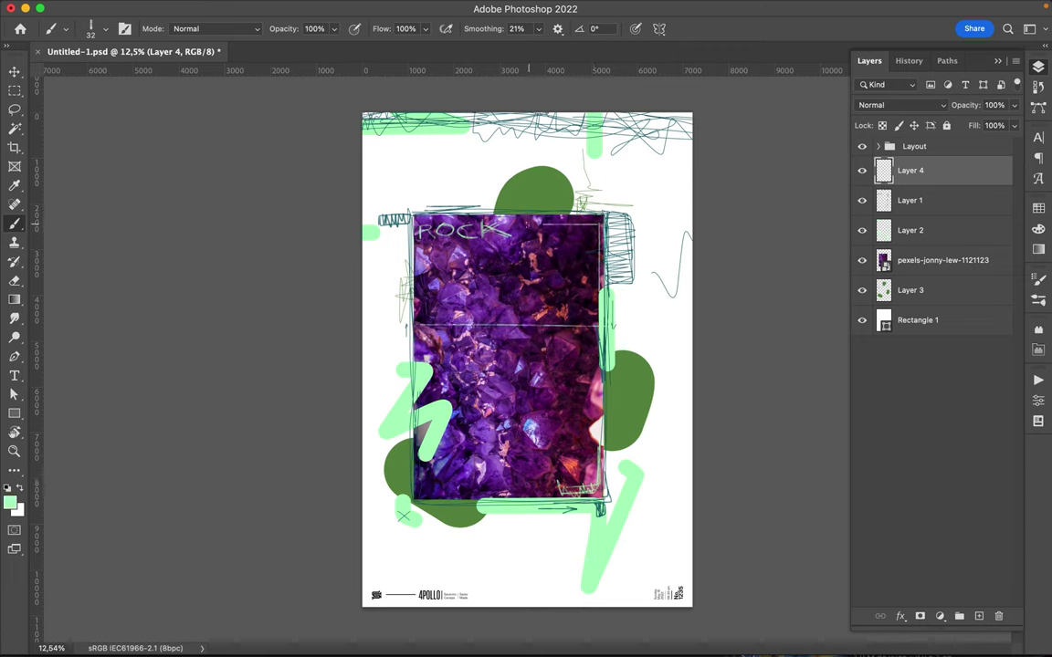
{"action": "mouse_move", "coordinate": [520, 249]}
{"action": "left_mouse_down"}
{"action": "mouse_move", "coordinate": [431, 247]}
{"action": "mouse_move", "coordinate": [523, 200]}
{"action": "mouse_move", "coordinate": [595, 321]}
{"action": "left_mouse_up"}
Hatch the upper box with diagonal light-green strokes
{"action": "key", "text": "XF86AudioMute"}
{"action": "mouse_move", "coordinate": [429, 255]}
{"action": "left_mouse_down"}
{"action": "mouse_move", "coordinate": [461, 311]}
{"action": "mouse_move", "coordinate": [492, 306]}
{"action": "left_mouse_up"}
{"action": "mouse_move", "coordinate": [471, 245]}
{"action": "left_mouse_down"}
{"action": "mouse_move", "coordinate": [548, 320]}
{"action": "mouse_move", "coordinate": [502, 277]}
{"action": "left_mouse_up"}
{"action": "mouse_move", "coordinate": [484, 215]}
{"action": "left_mouse_down"}
{"action": "mouse_move", "coordinate": [516, 283]}
{"action": "mouse_move", "coordinate": [536, 300]}
{"action": "left_mouse_up"}
Lasso a piece of the crystal photo, rasterize the layer, copy it to a new layer, and move it above the photo
{"action": "key", "text": "v"}
{"action": "key", "text": "l"}
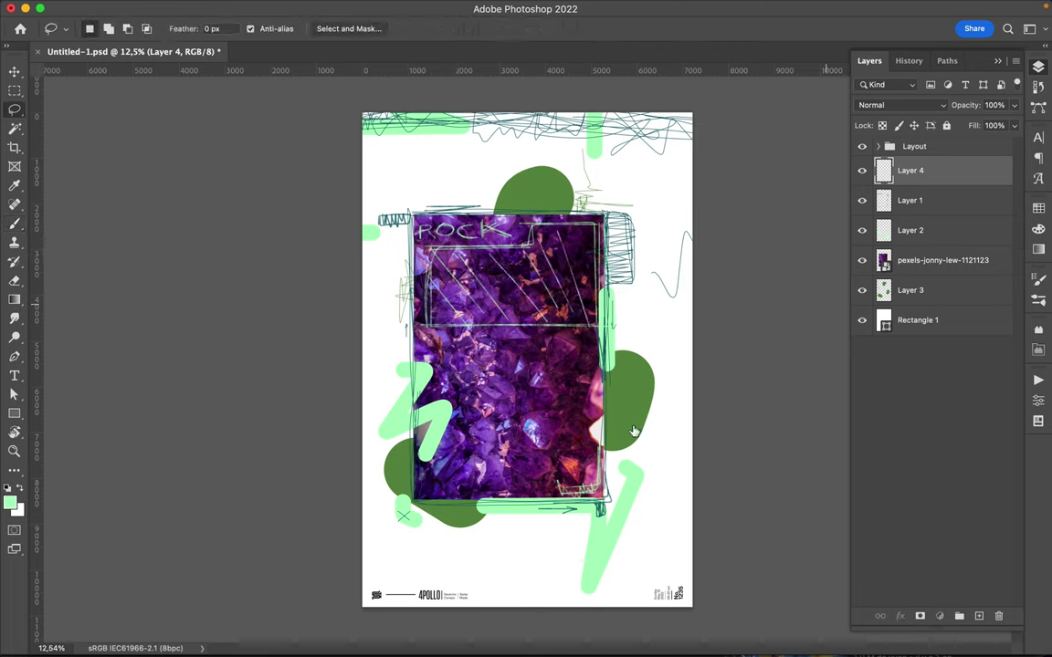
{"action": "left_click", "coordinate": [493, 448], "text": "super"}
{"action": "left_click_drag", "start_coordinate": [599, 507], "coordinate": [439, 467]}
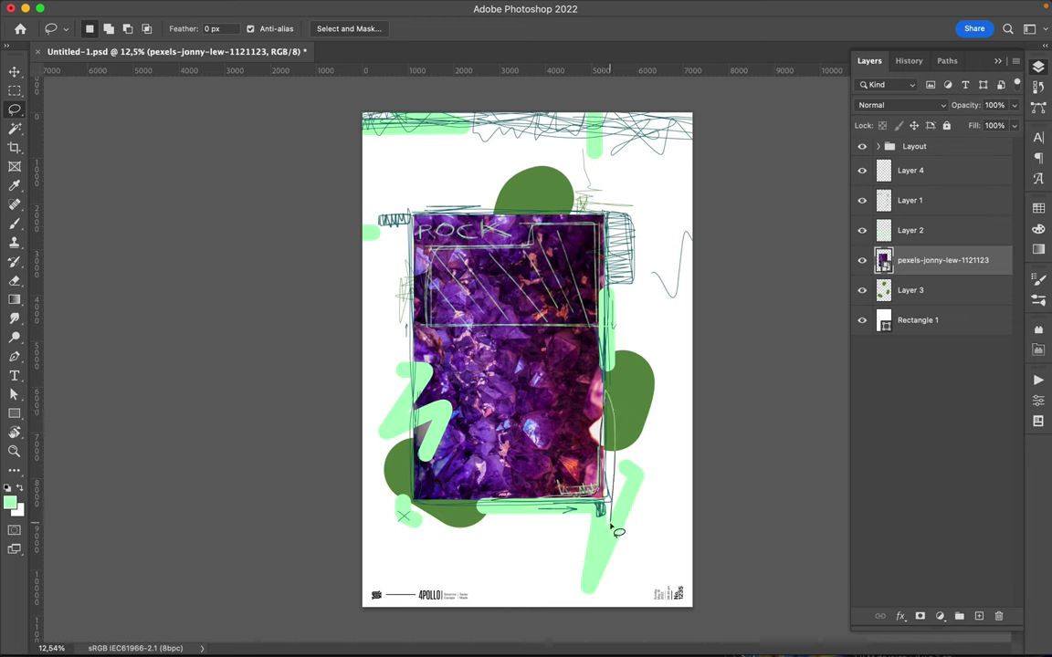
{"action": "key", "text": "BackSpace"}
{"action": "left_click", "coordinate": [588, 267]}
{"action": "right_click", "coordinate": [853, 262]}
{"action": "left_click", "coordinate": [812, 607]}
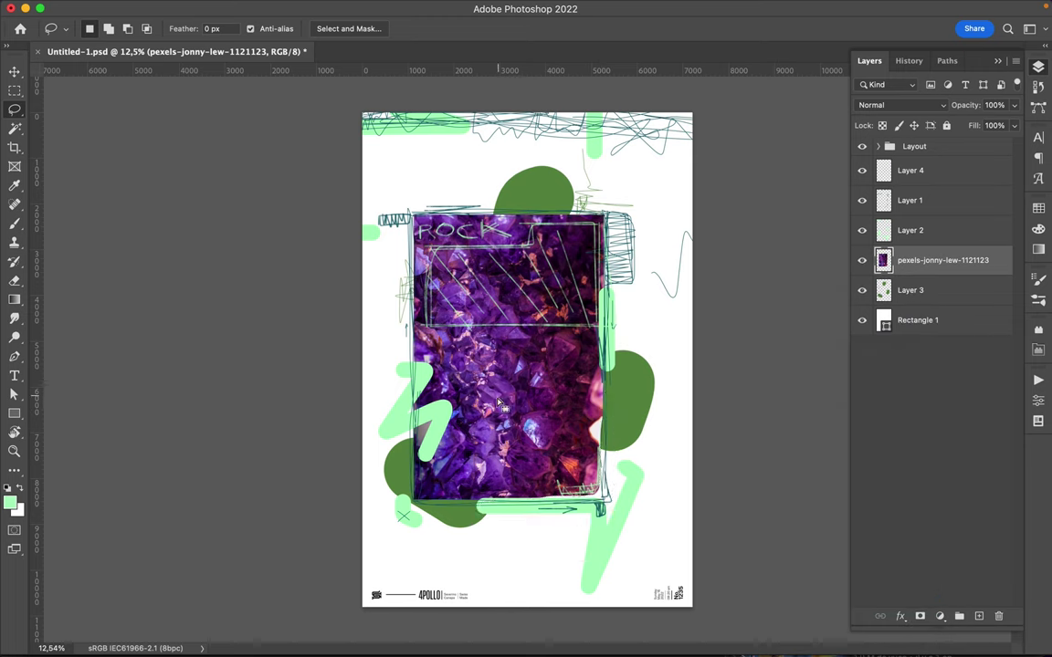
{"action": "key", "text": "ctrl+j"}
{"action": "key", "text": "v"}
{"action": "mouse_move", "coordinate": [507, 318]}
{"action": "left_mouse_down"}
{"action": "mouse_move", "coordinate": [424, 182]}
{"action": "mouse_move", "coordinate": [500, 176]}
{"action": "left_mouse_up"}
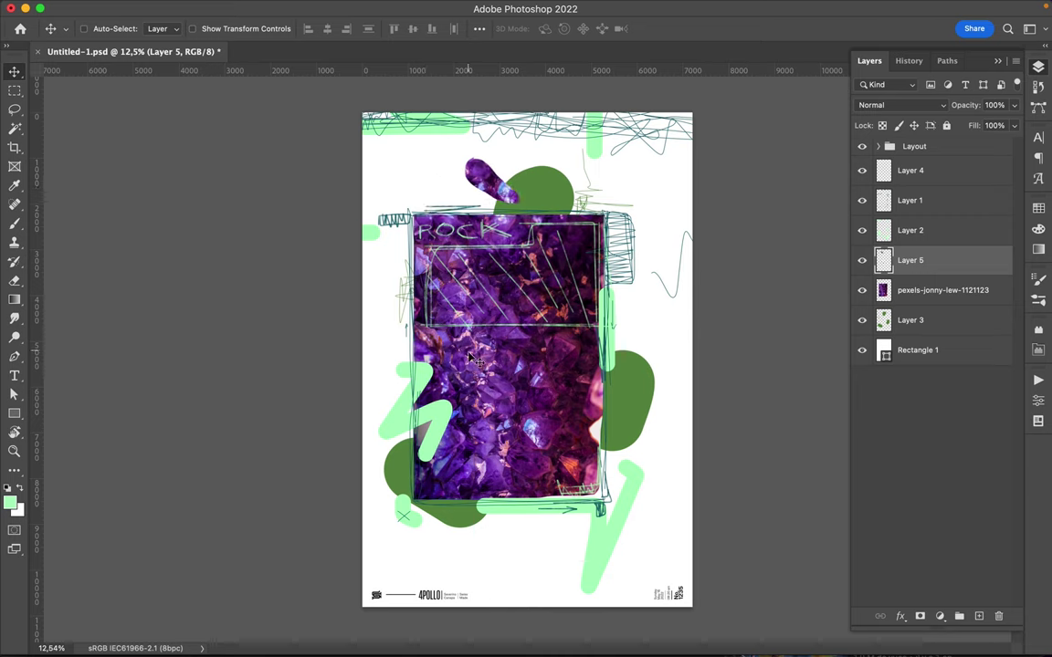
Lasso a thin vertical strip of the photo, copy it to a new layer, then undo it
{"action": "key", "text": "l"}
{"action": "left_click_drag", "start_coordinate": [470, 365], "coordinate": [467, 379]}
{"action": "key", "text": "ctrl+c"}
{"action": "left_click", "coordinate": [538, 248]}
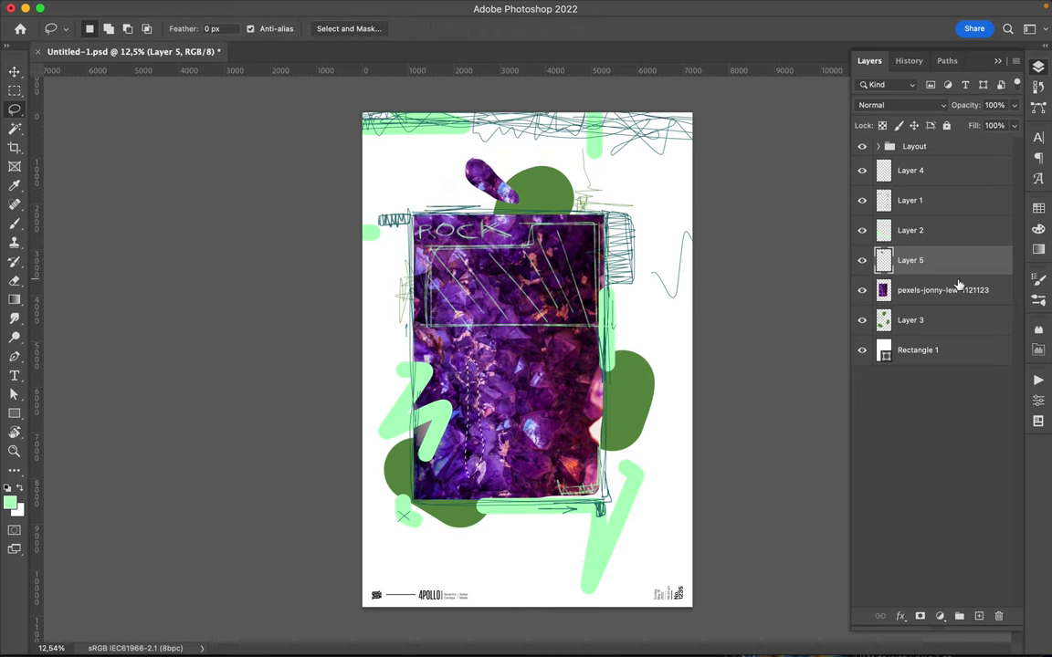
{"action": "left_click", "coordinate": [913, 291]}
{"action": "key", "text": "ctrl+j"}
{"action": "key", "text": "v"}
{"action": "left_click_drag", "start_coordinate": [605, 452], "coordinate": [659, 467]}
{"action": "key", "text": "ctrl+z"}
{"action": "key", "text": "ctrl+z"}
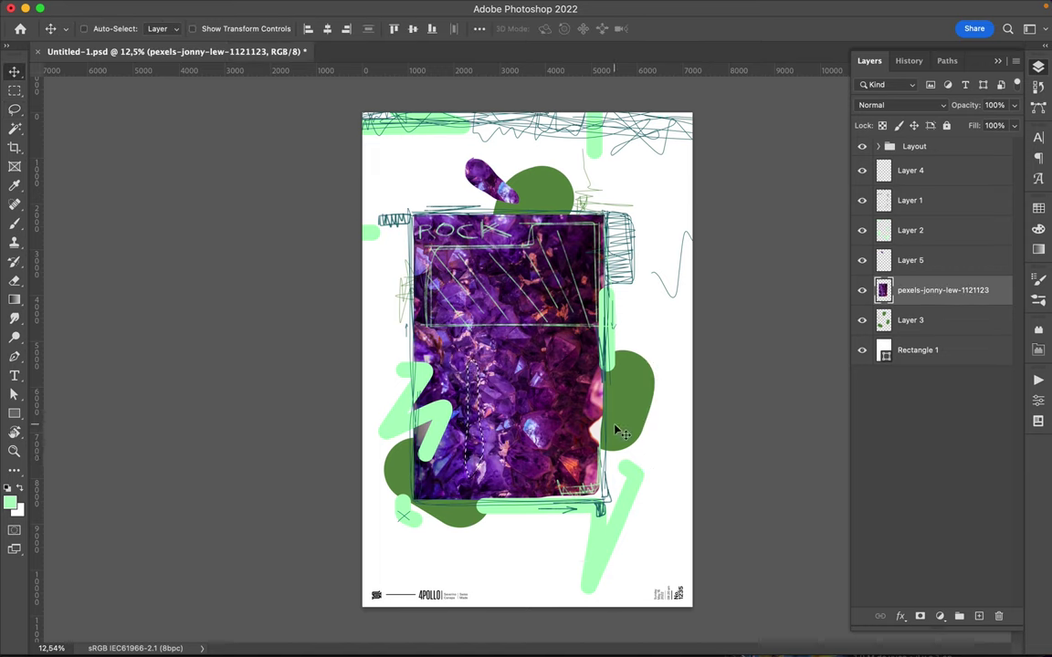
Select Layer 5, pick teal as the painting colour, and return to the Brush tool
{"action": "key", "text": "m"}
{"action": "left_click", "coordinate": [910, 260]}
{"action": "right_click", "coordinate": [589, 365]}
{"action": "left_click", "coordinate": [864, 245]}
{"action": "right_click", "coordinate": [534, 407]}
{"action": "key", "text": "Escape"}
{"action": "key", "text": "b"}
{"action": "right_click", "coordinate": [512, 193]}
On Layer 4, paint teal bars on the photo's right edge and bottom plus a teal X
{"action": "key", "text": "Escape"}
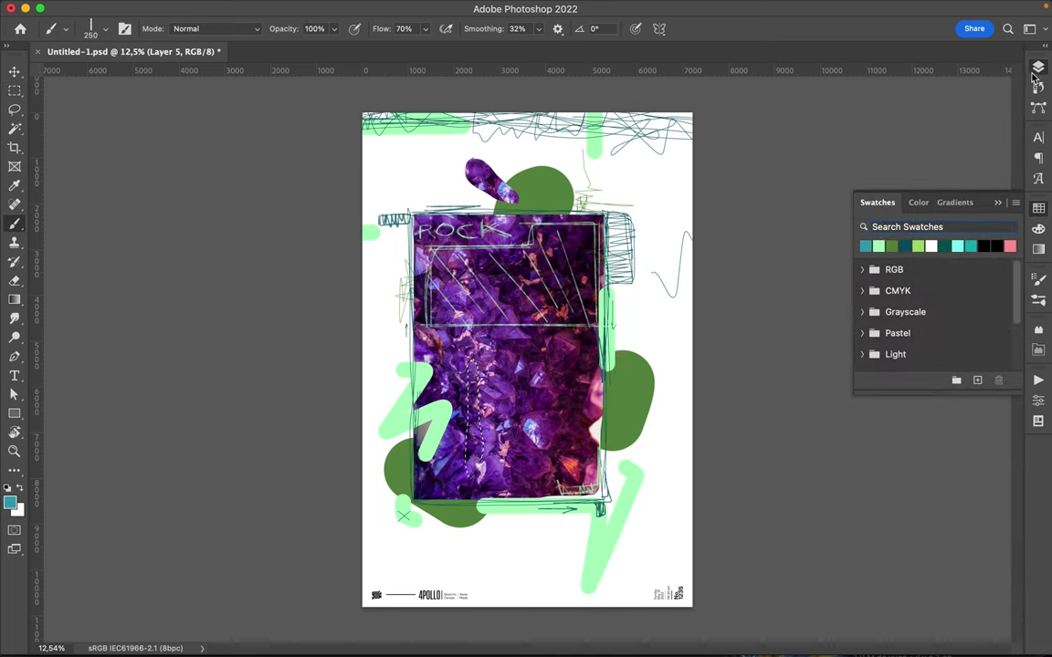
{"action": "left_click", "coordinate": [1038, 67]}
{"action": "left_click", "coordinate": [910, 170]}
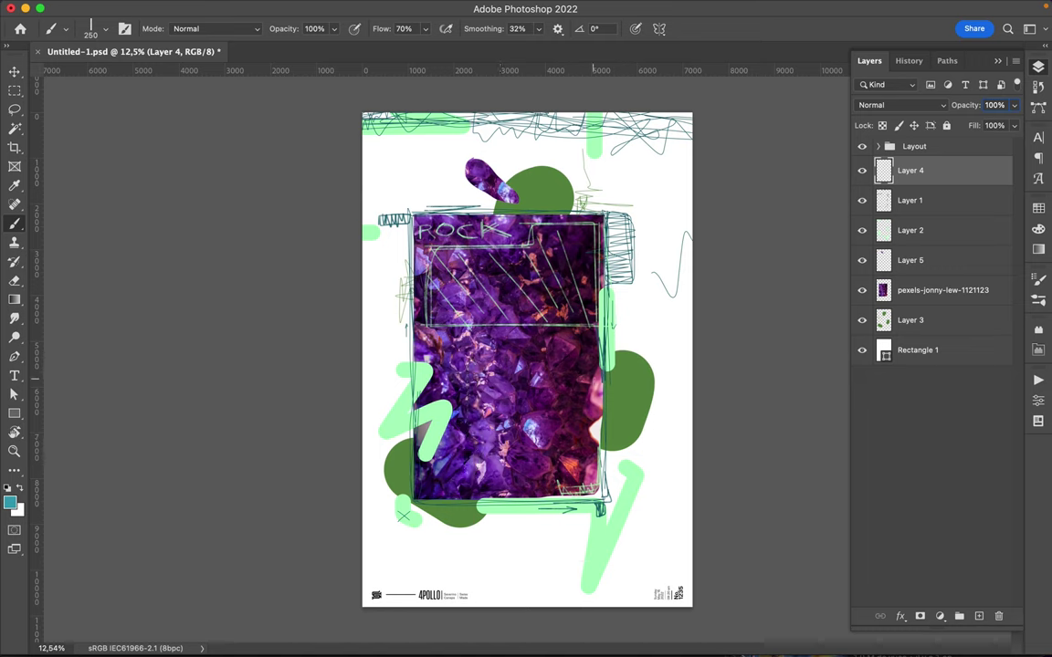
{"action": "left_click_drag", "start_coordinate": [593, 381], "coordinate": [593, 456]}
{"action": "left_click_drag", "start_coordinate": [430, 493], "coordinate": [528, 491]}
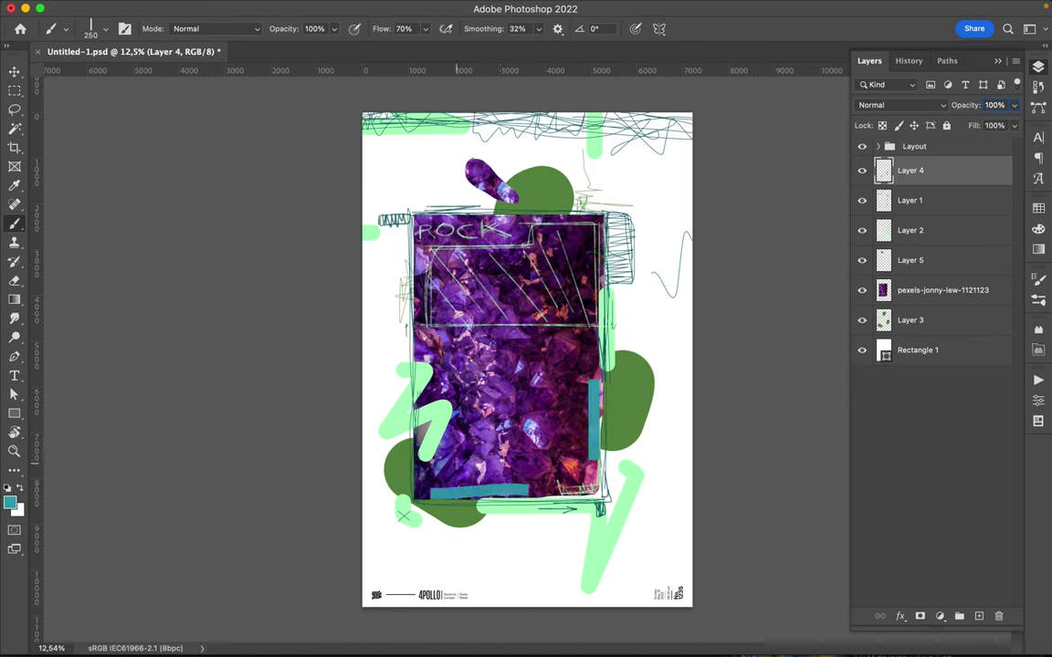
{"action": "left_click_drag", "start_coordinate": [456, 440], "coordinate": [481, 466]}
{"action": "left_click_drag", "start_coordinate": [482, 440], "coordinate": [456, 468]}
Add a teal L, left bars, a dash, a zigzag and ticks below the photo, then save the poster
{"action": "left_click_drag", "start_coordinate": [557, 216], "coordinate": [604, 274]}
{"action": "left_click_drag", "start_coordinate": [393, 347], "coordinate": [445, 346]}
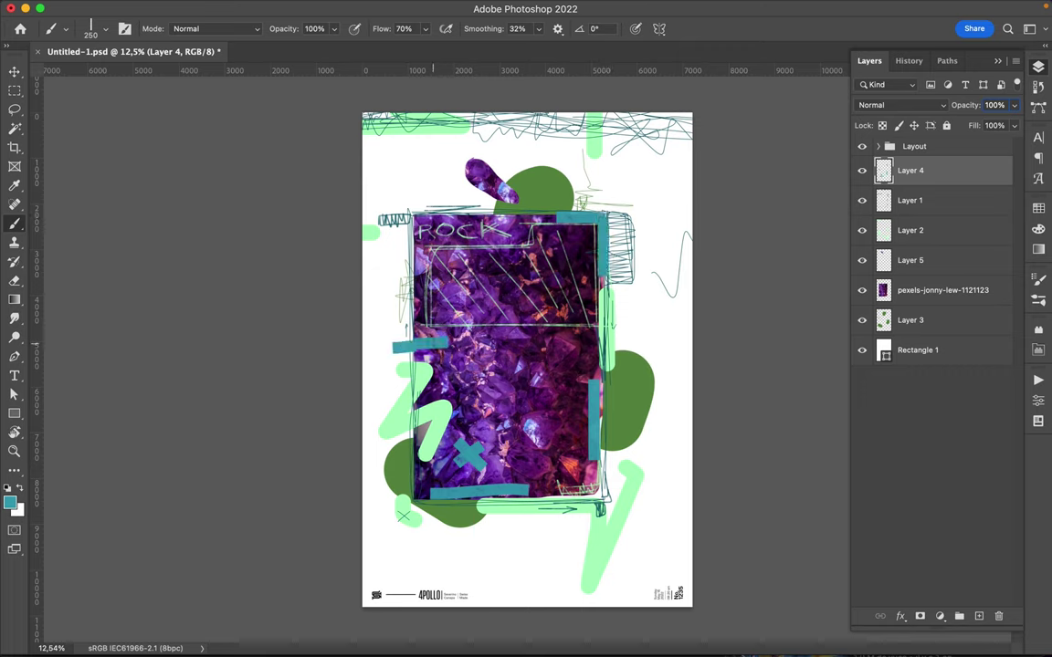
{"action": "left_click_drag", "start_coordinate": [384, 359], "coordinate": [426, 359]}
{"action": "left_click_drag", "start_coordinate": [628, 409], "coordinate": [655, 427]}
{"action": "left_click_drag", "start_coordinate": [494, 333], "coordinate": [489, 360]}
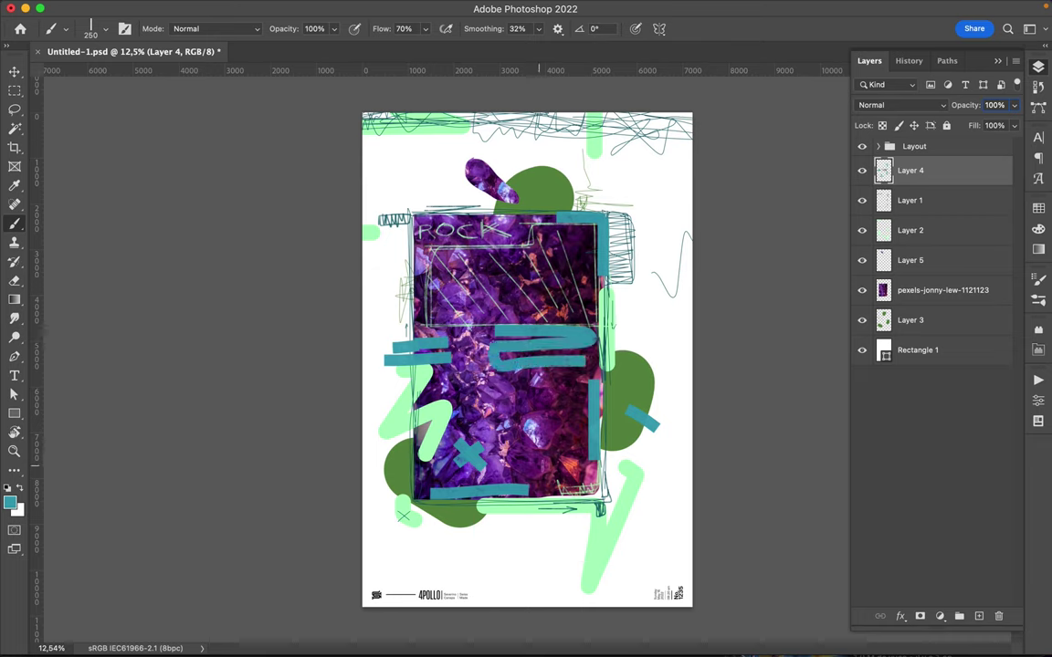
{"action": "mouse_move", "coordinate": [502, 514]}
{"action": "left_mouse_down"}
{"action": "mouse_move", "coordinate": [503, 537]}
{"action": "mouse_move", "coordinate": [517, 550]}
{"action": "left_mouse_up"}
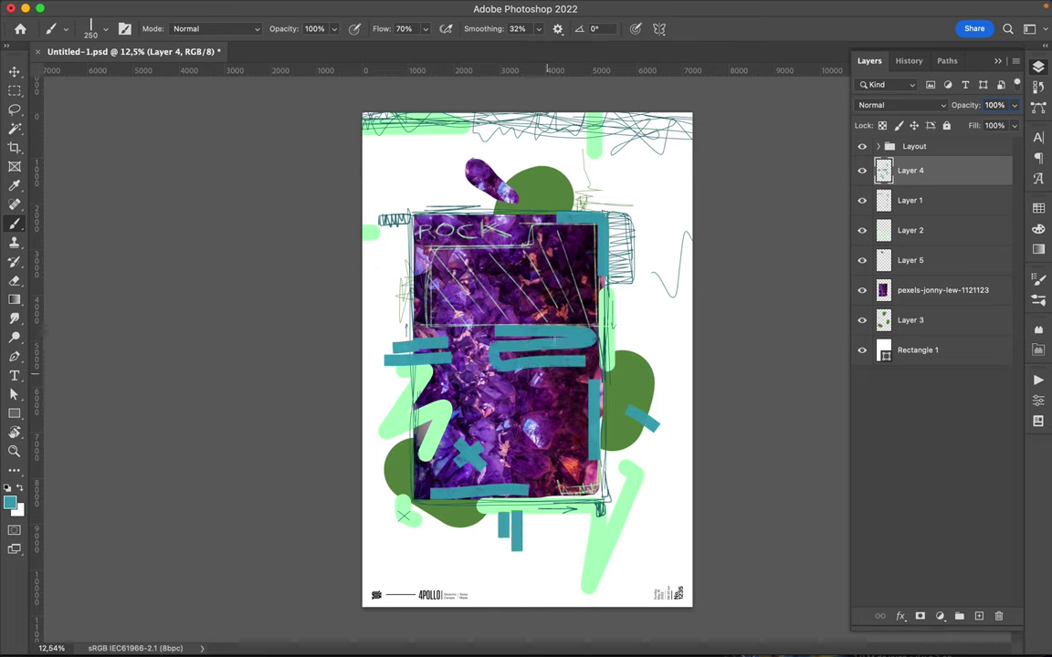
{"action": "key", "text": "v"}
{"action": "key", "text": "ctrl+s"}
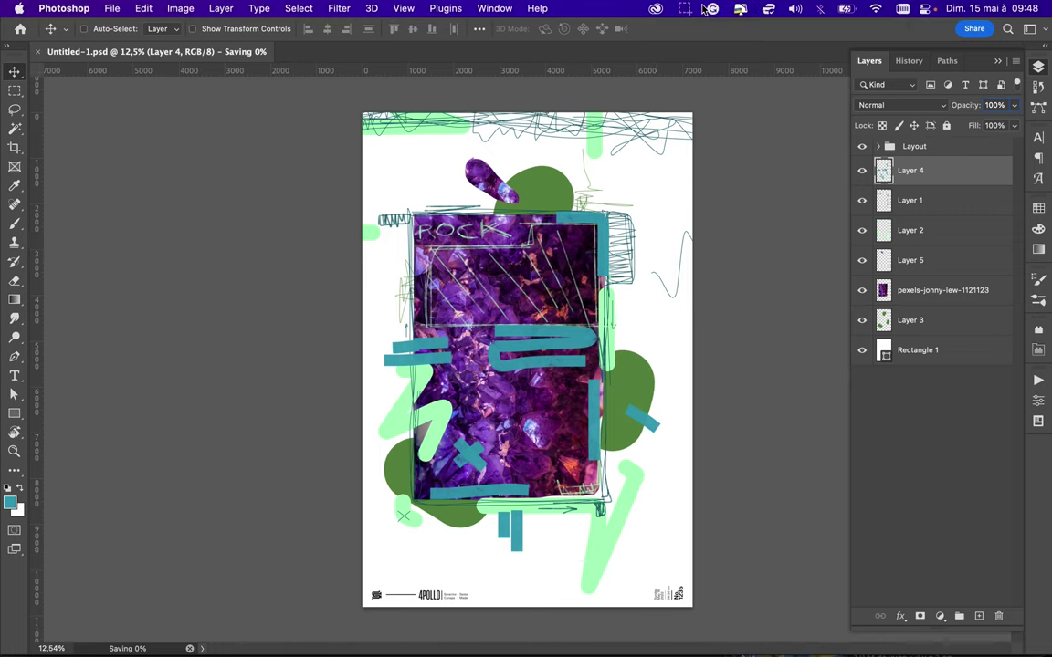